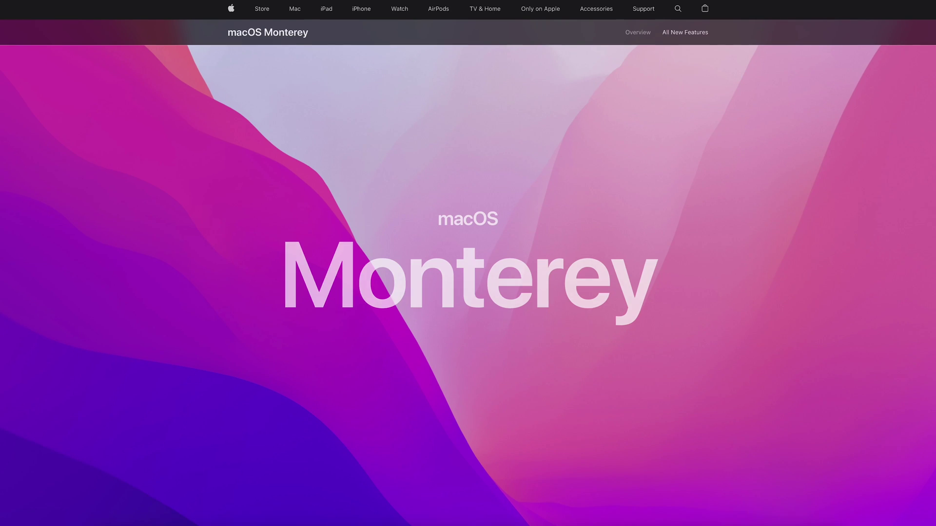
Scroll the Monterey page past the hero title to the MacBook Pro FaceTime showcase
scroll(468, 263, "down", 5)
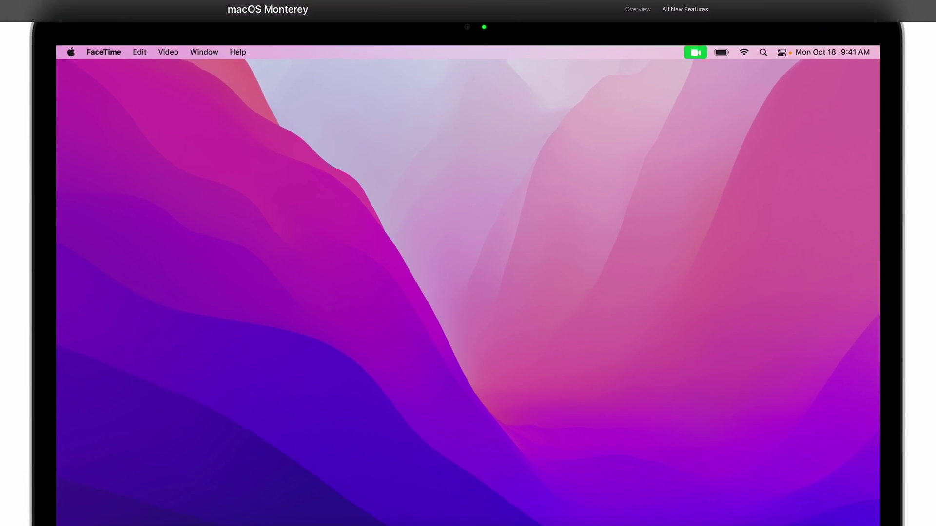
scroll(468, 263, "down", 5)
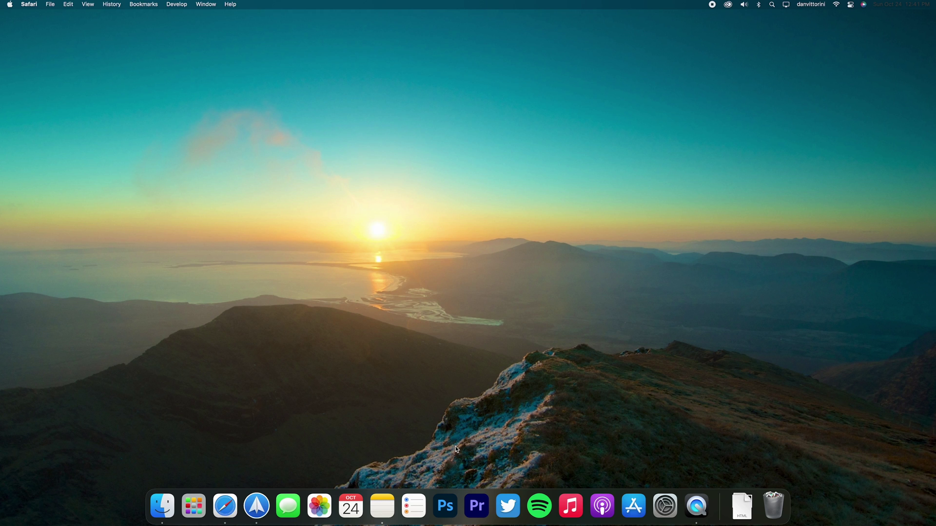
Set Safari's tab layout to Compact in Preferences
left_click(225, 506)
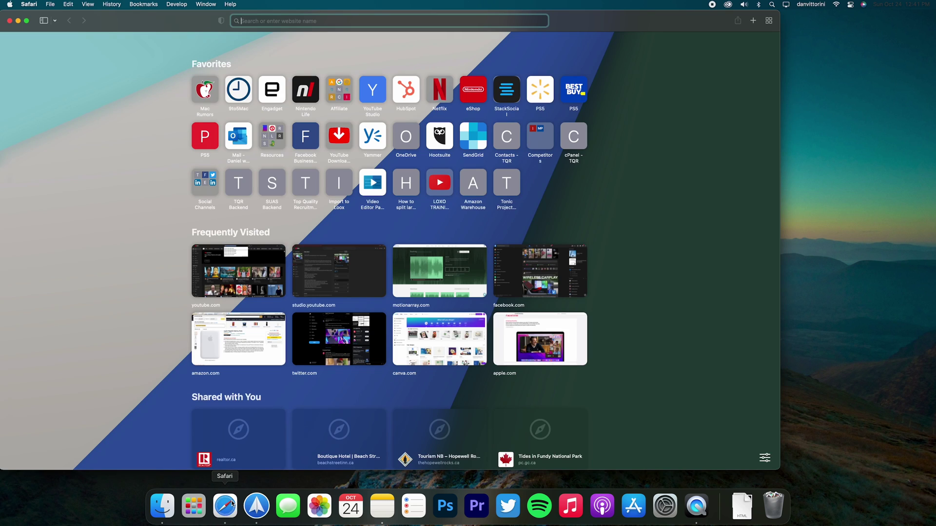
left_click(29, 4)
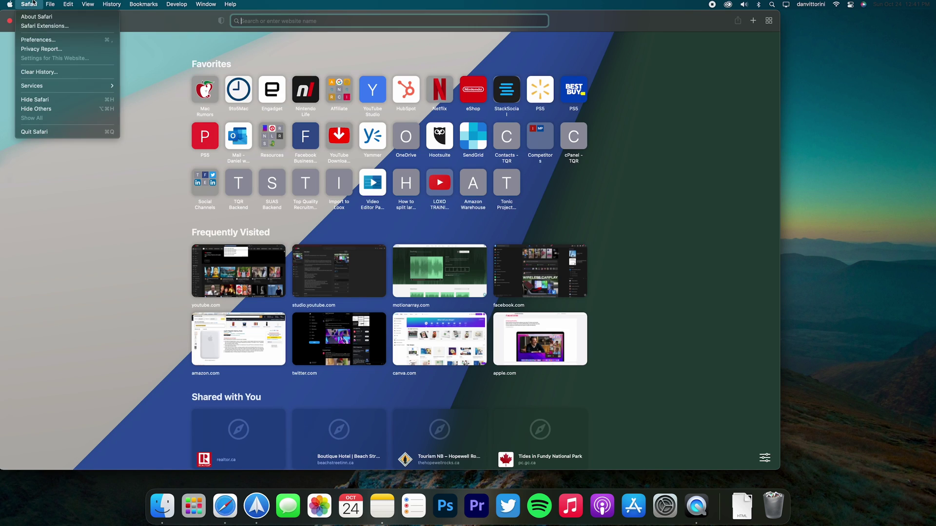
left_click(44, 41)
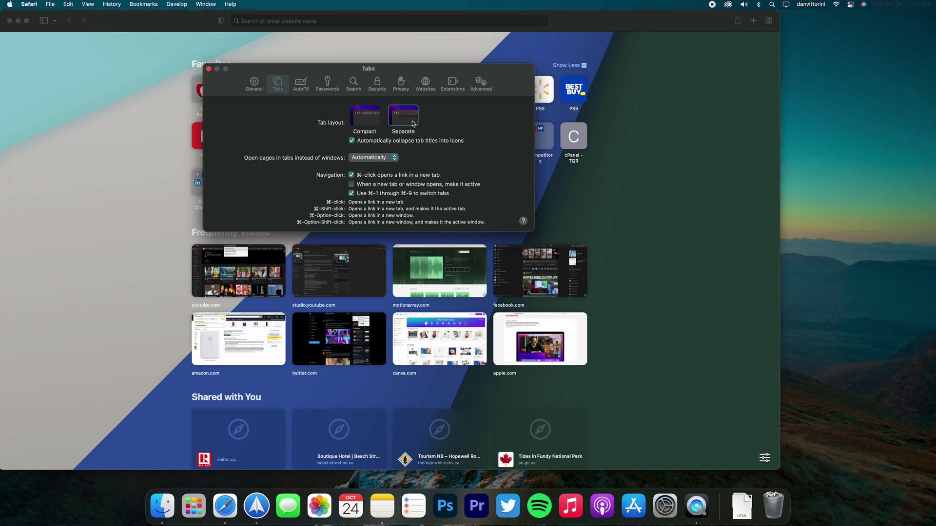
left_click(373, 117)
key("super+w")
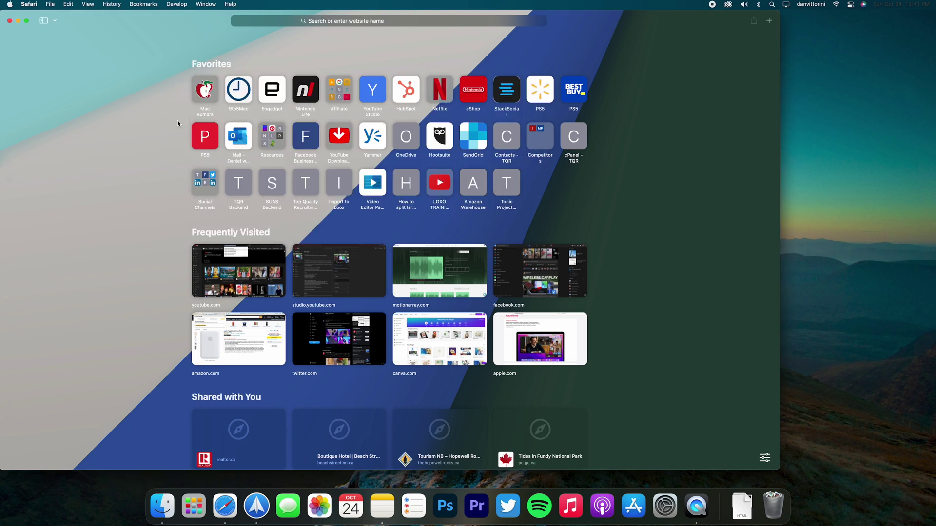
Open the MacRumors and Nintendo Life favorites in new tabs
left_click(207, 92)
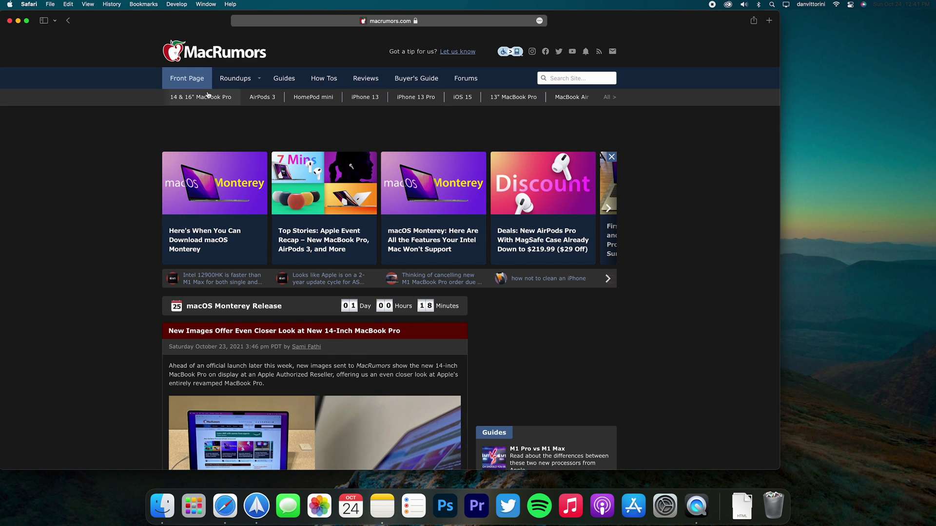
key("super+t")
key("super+t")
key("super+t")
key("super+t")
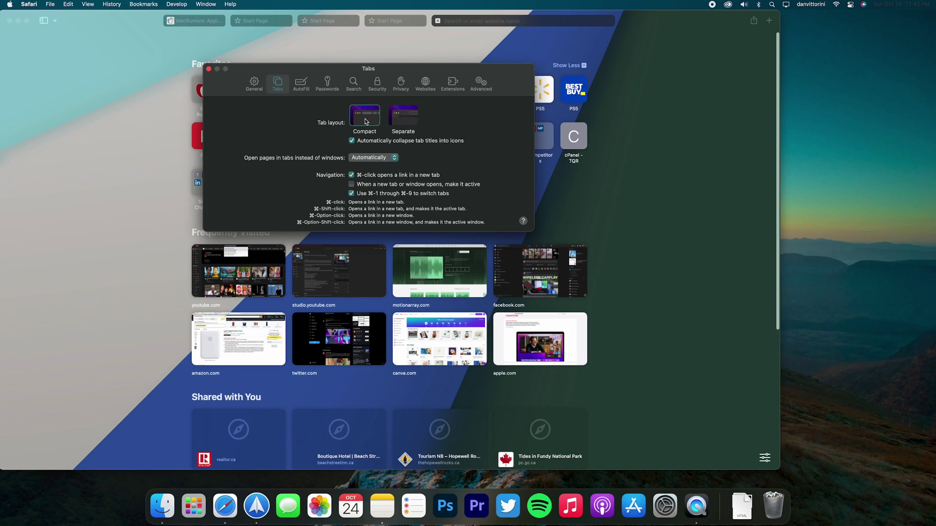
key("super+w")
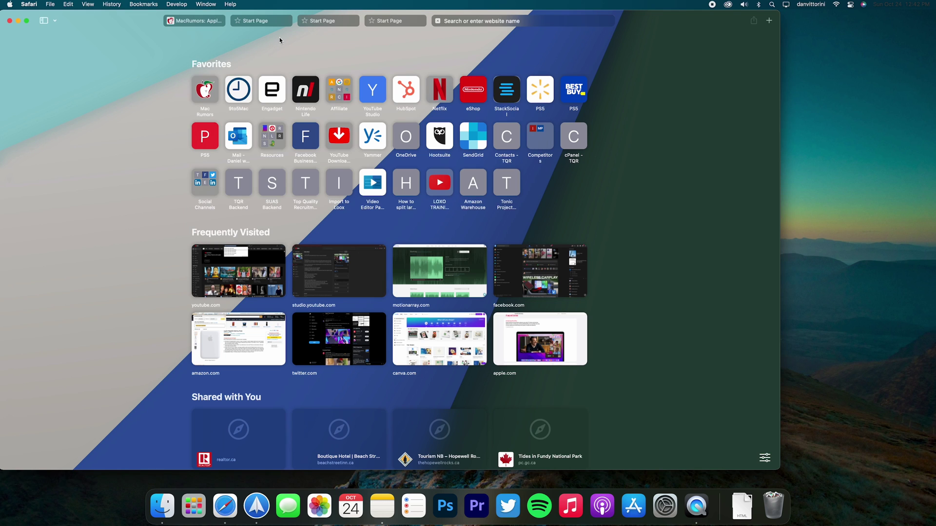
left_click(313, 90)
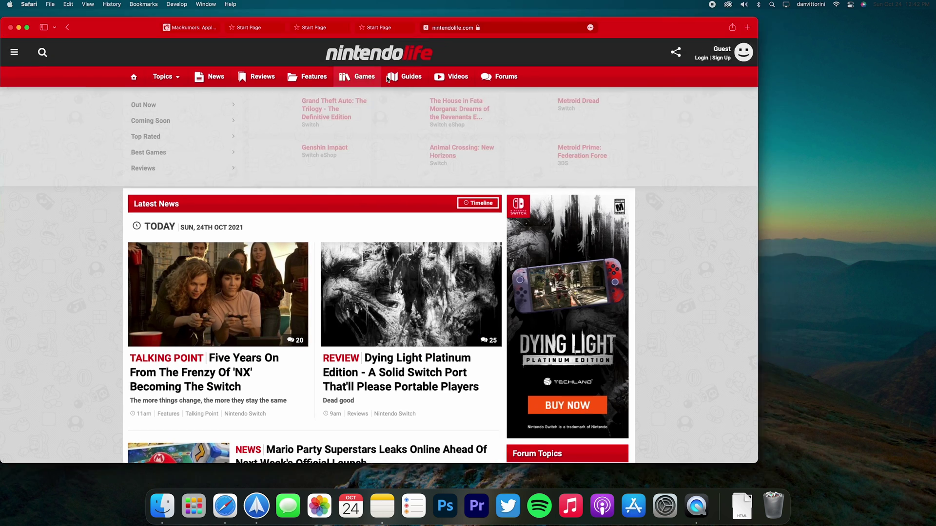
Switch the tab layout to Separate and back to Compact, then show the tab-groups sidebar
key("ctrl+Up")
left_click(697, 161)
left_click(404, 117)
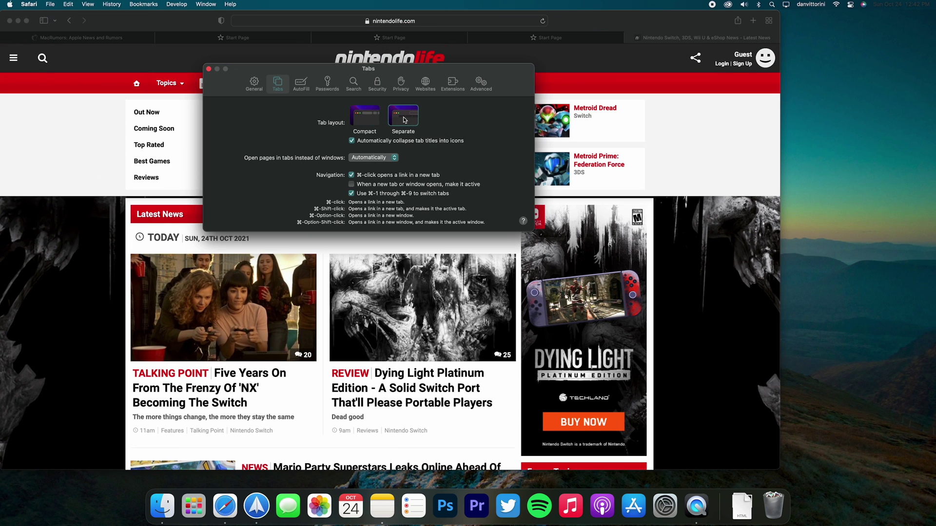
left_click(364, 116)
scroll(554, 119, "down", 1)
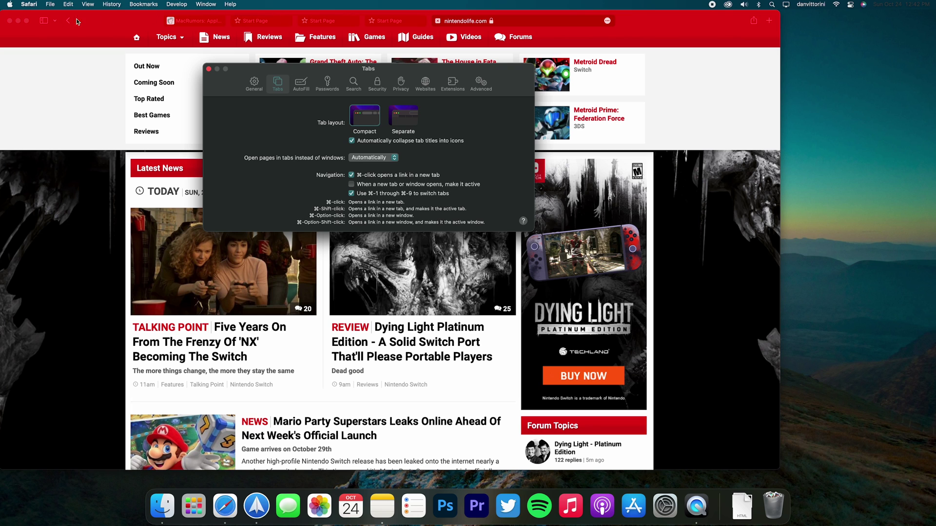
left_click(45, 21)
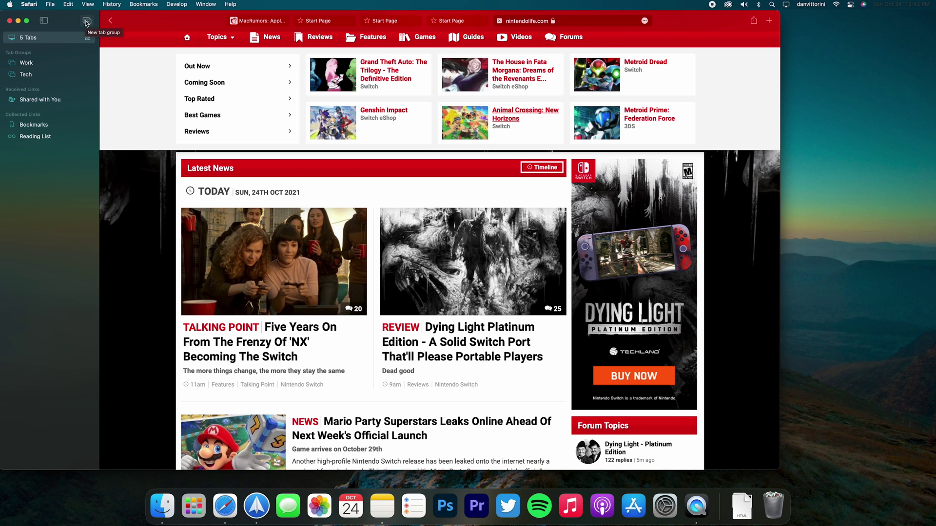
Switch to the Tech tab group and step through MacRumors and FrontPageTech to Engadget
left_click(26, 75)
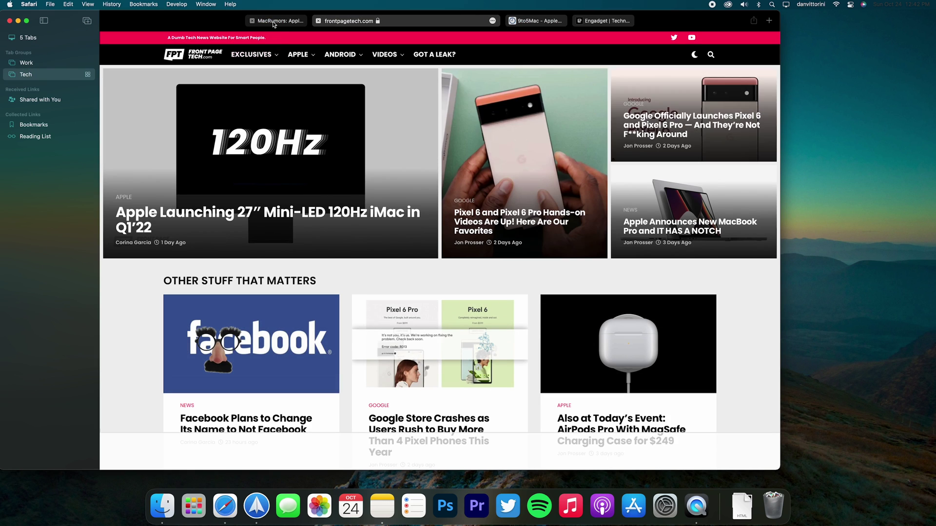
left_click(274, 24)
left_click(476, 21)
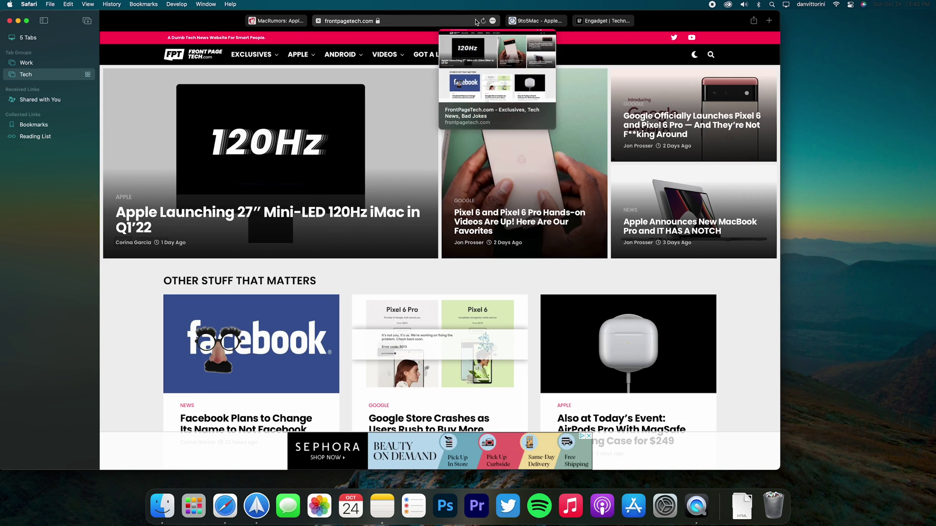
key("super+4")
Switch to the 5 Tabs set and back to Tech, bringing up previews of its tabs
left_click(23, 41)
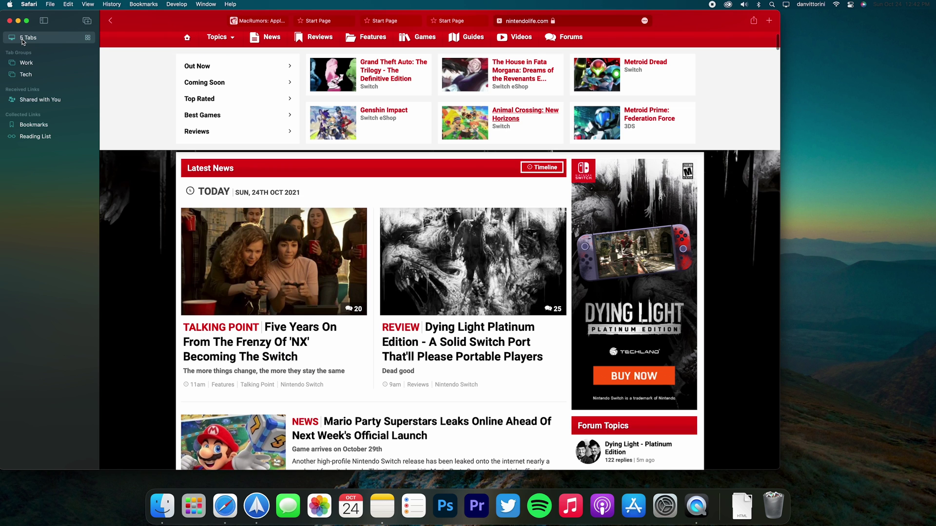
left_click(32, 75)
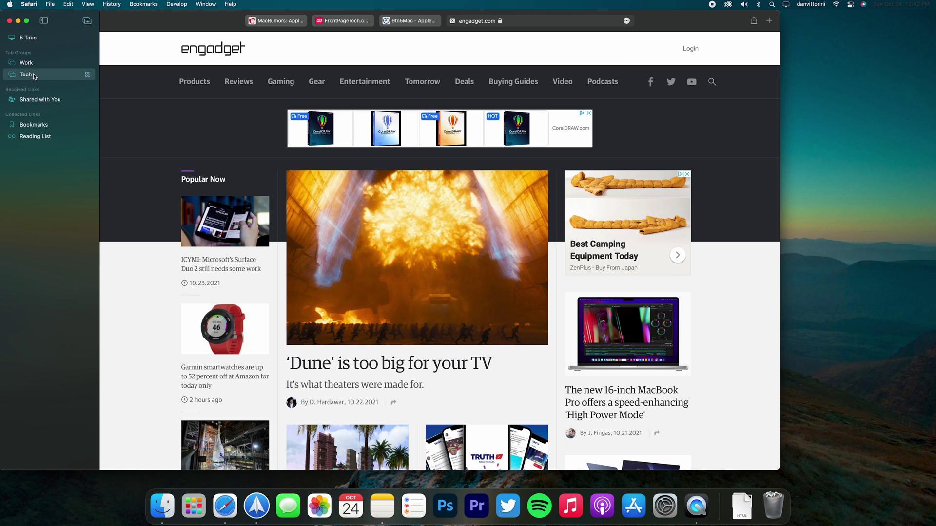
mouse_move(269, 20)
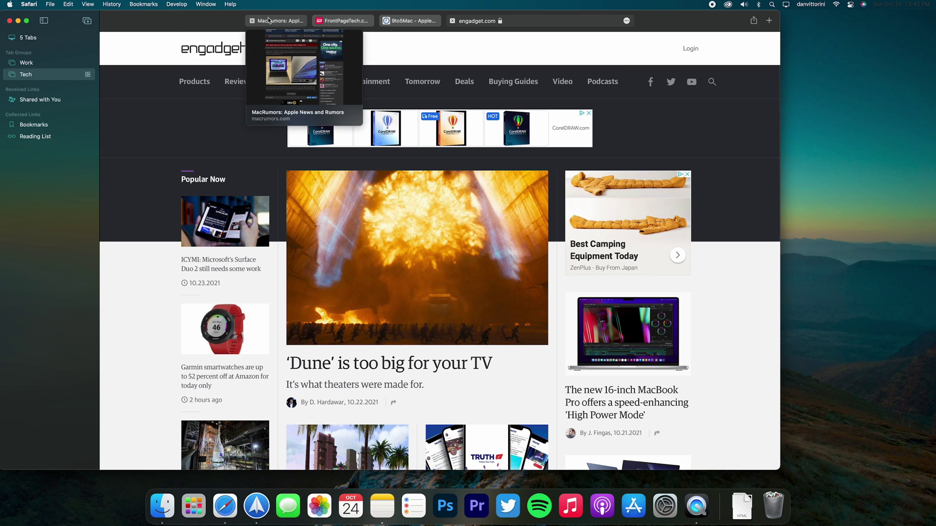
mouse_move(347, 23)
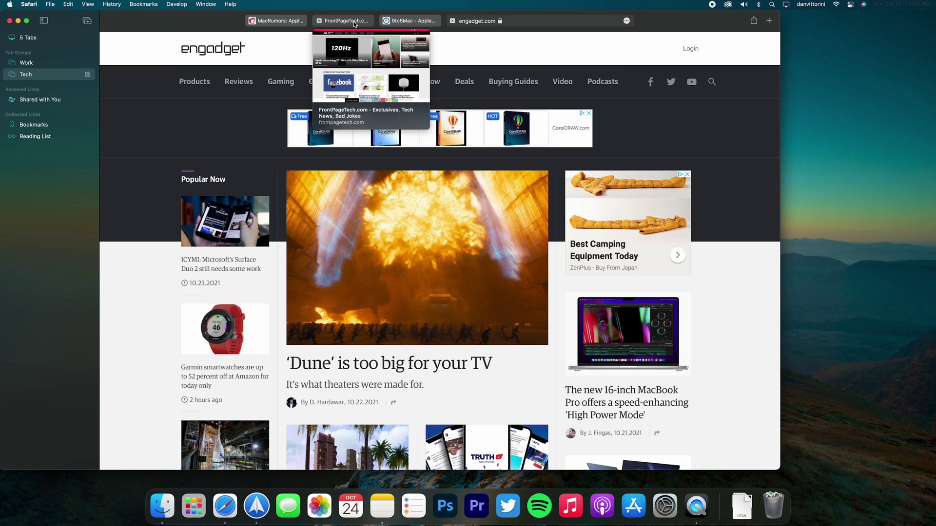
mouse_move(408, 21)
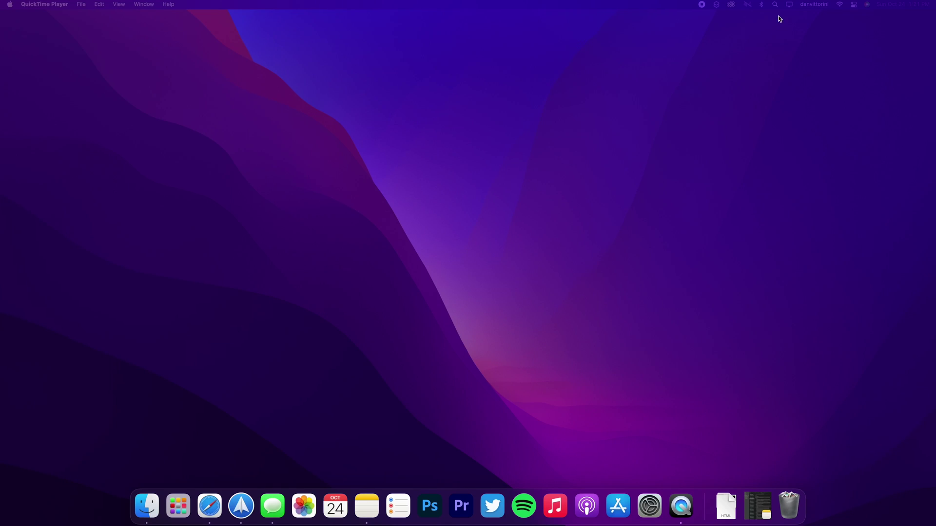
left_click(748, 4)
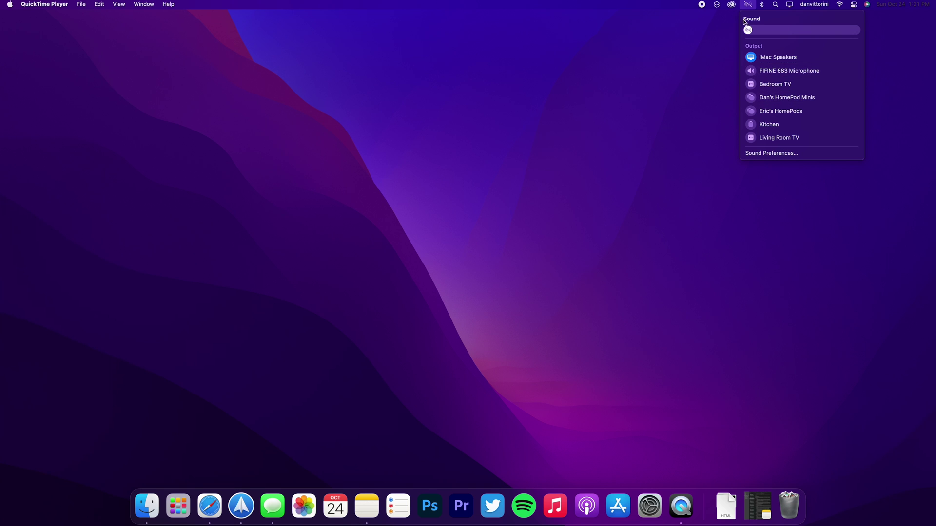
left_click(751, 5)
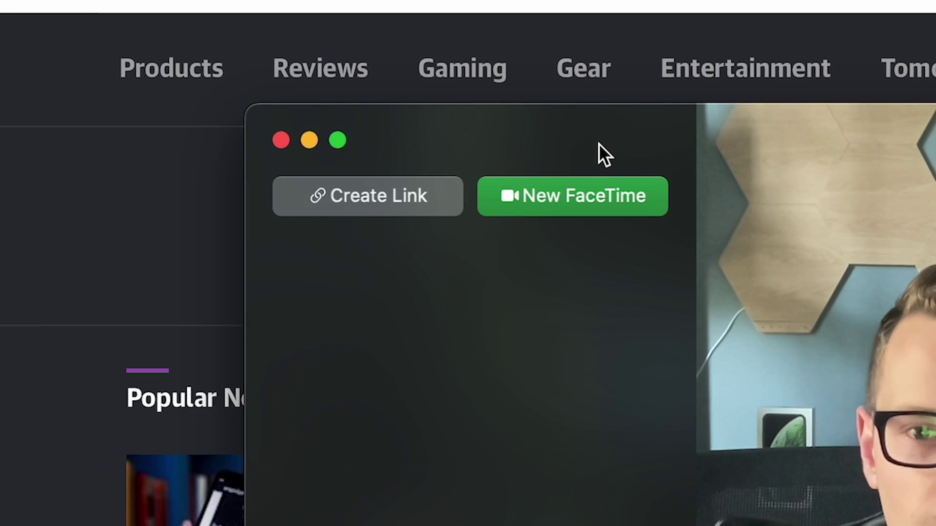
Create and copy a FaceTime link, then show the new link's details under Upcoming
left_click(352, 199)
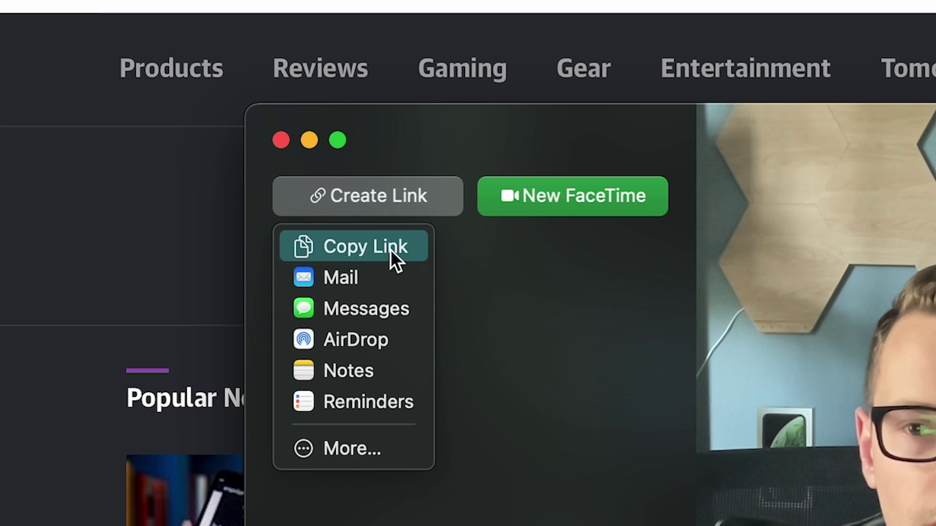
left_click(370, 251)
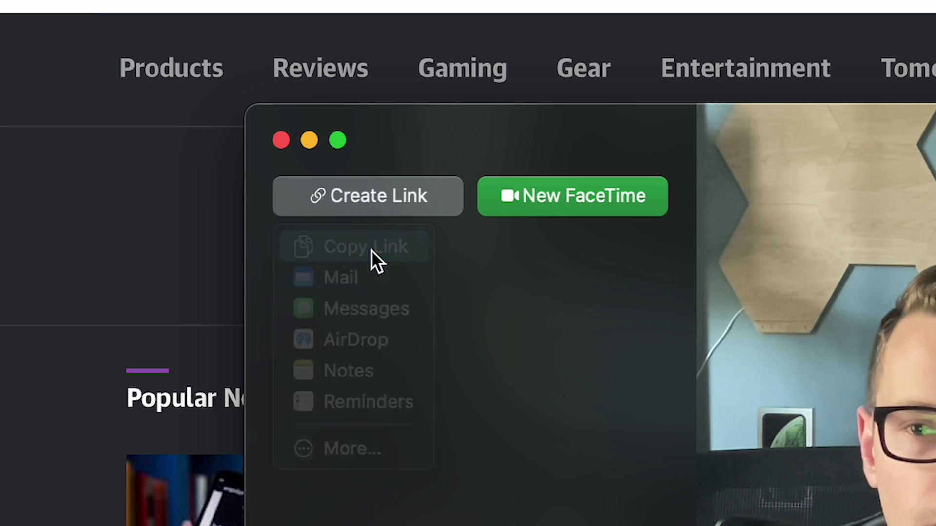
mouse_move(522, 360)
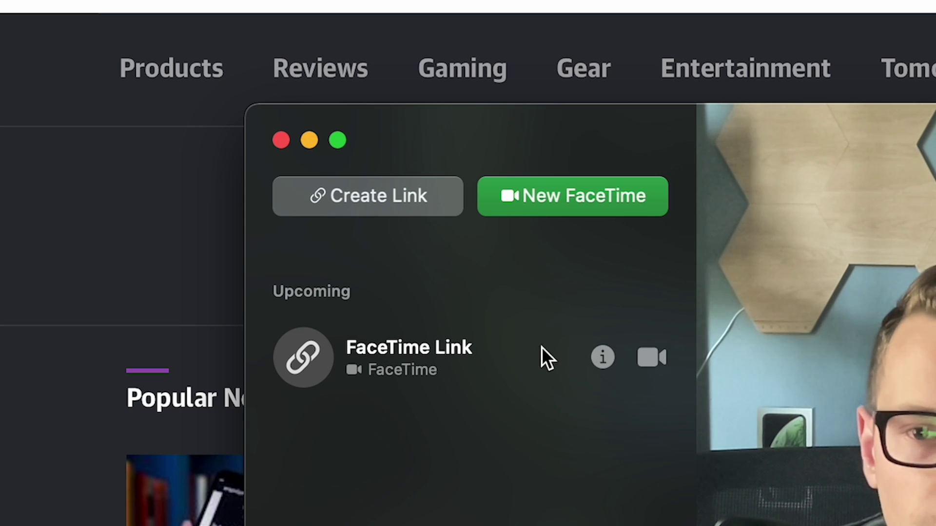
left_click(599, 359)
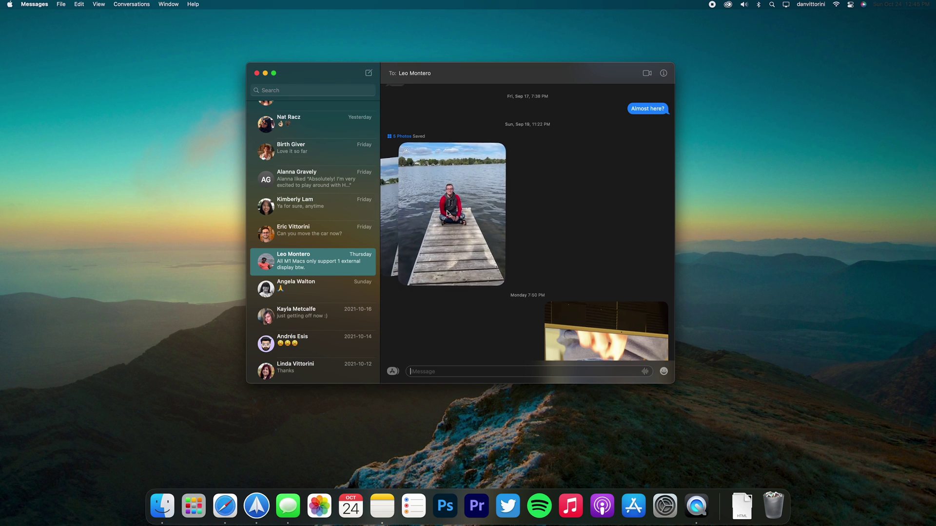
Flip the shared photo stack in the Messages conversation to its next photo
scroll(447, 213, "right", 3)
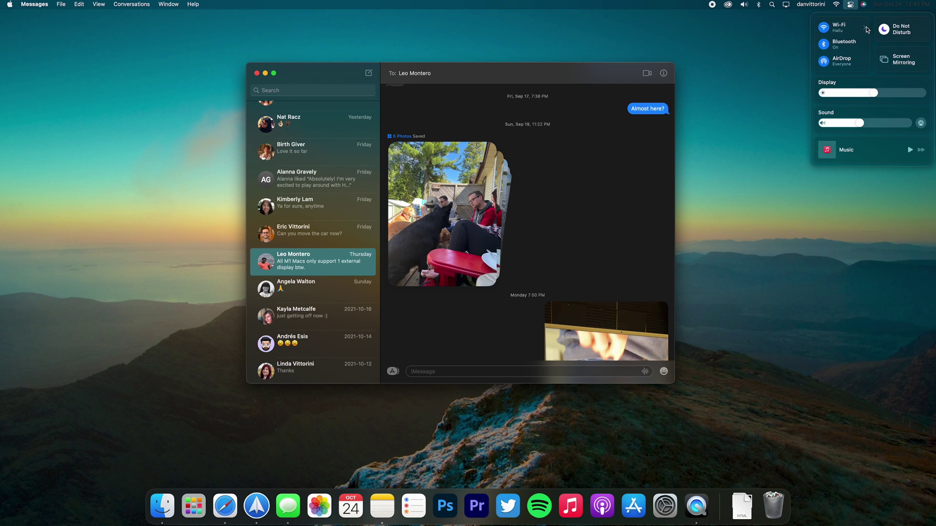
Open Focus Preferences from Control Center and view the Personal focus settings
left_click(921, 32)
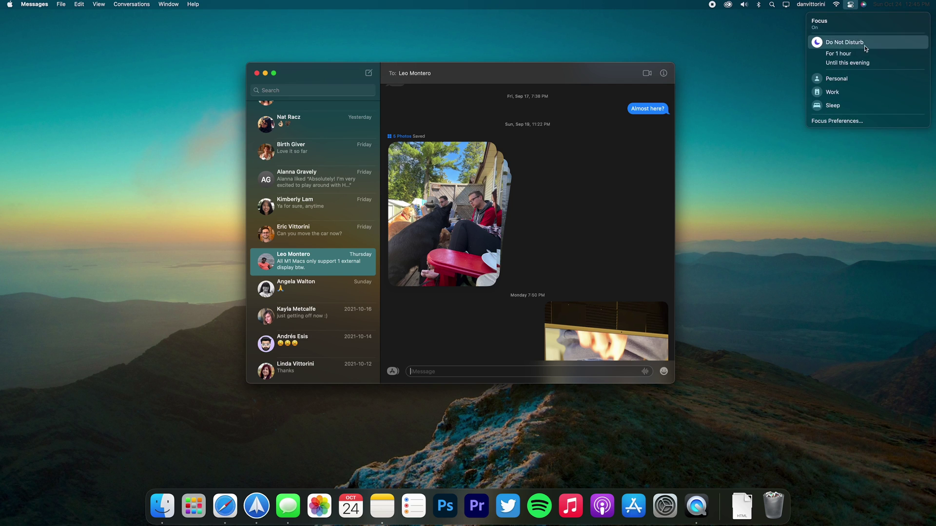
left_click(844, 121)
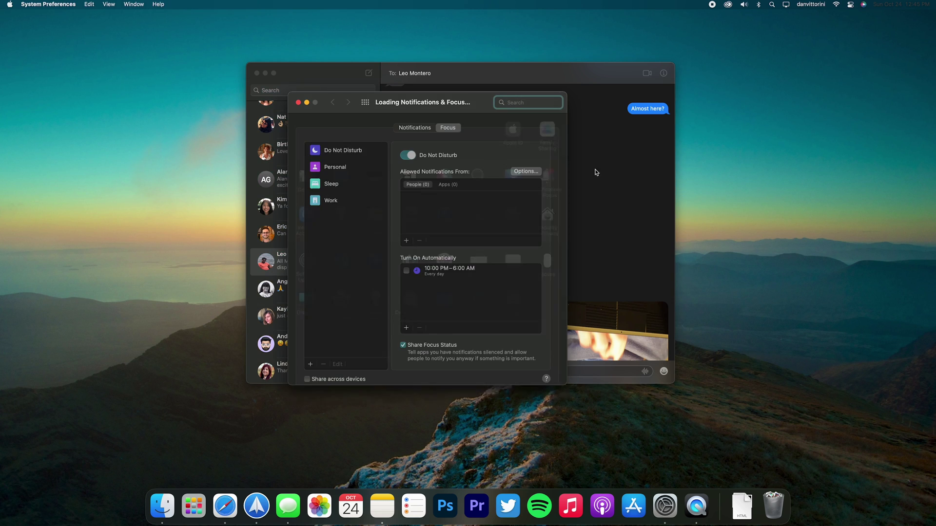
left_click(334, 170)
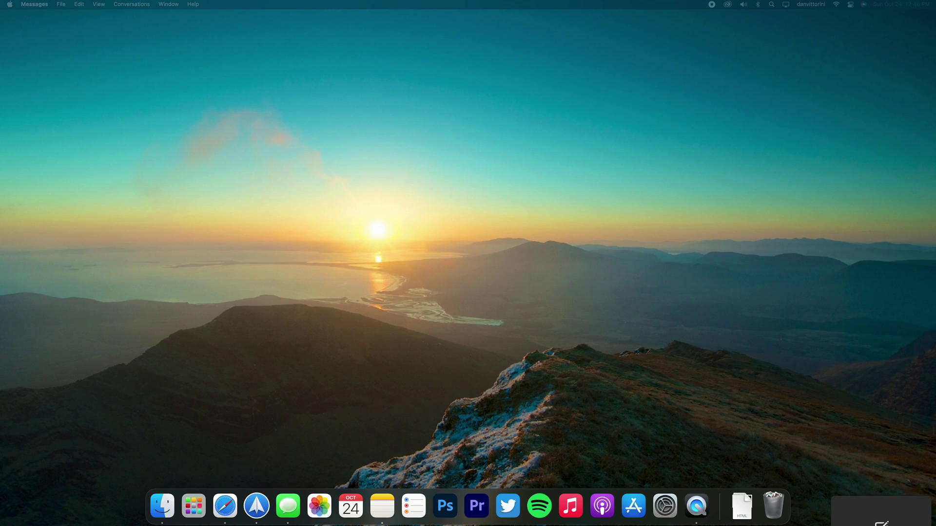
Open the Quick Note, then highlight the collaborator's, your August 11, and other edits in CPL Review
left_click(929, 522)
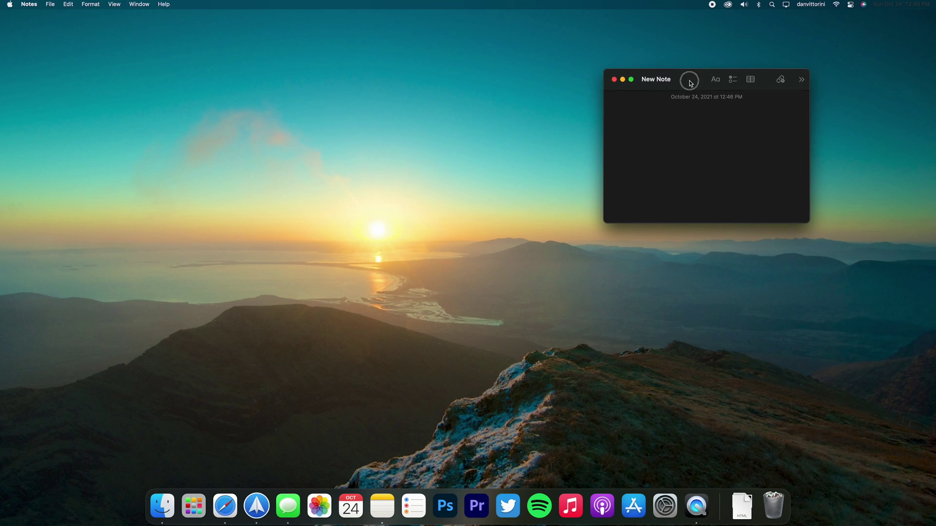
left_click_drag(690, 84, 475, 153)
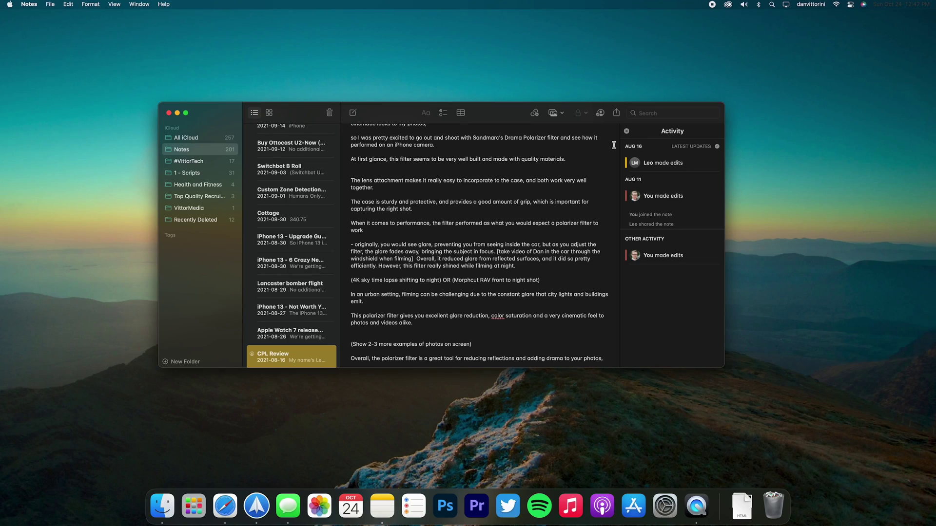
left_click(663, 163)
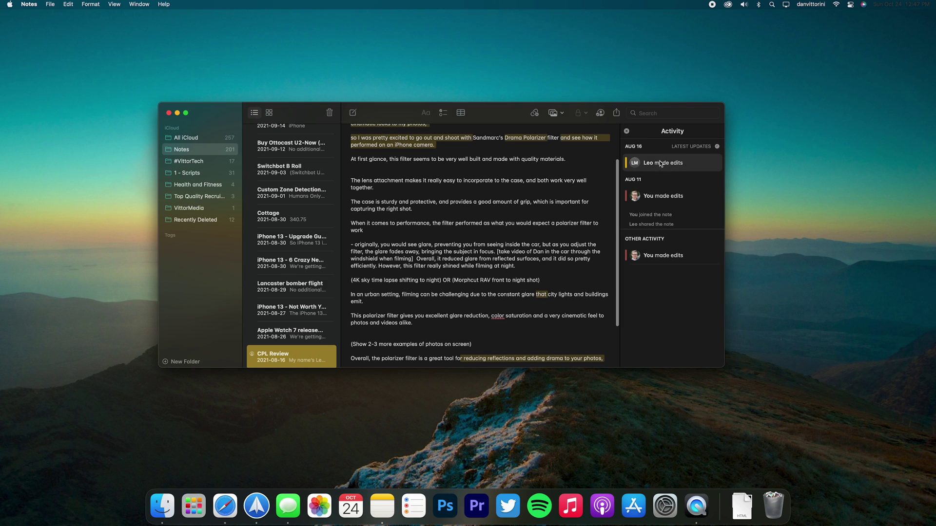
scroll(540, 226, "up", 3)
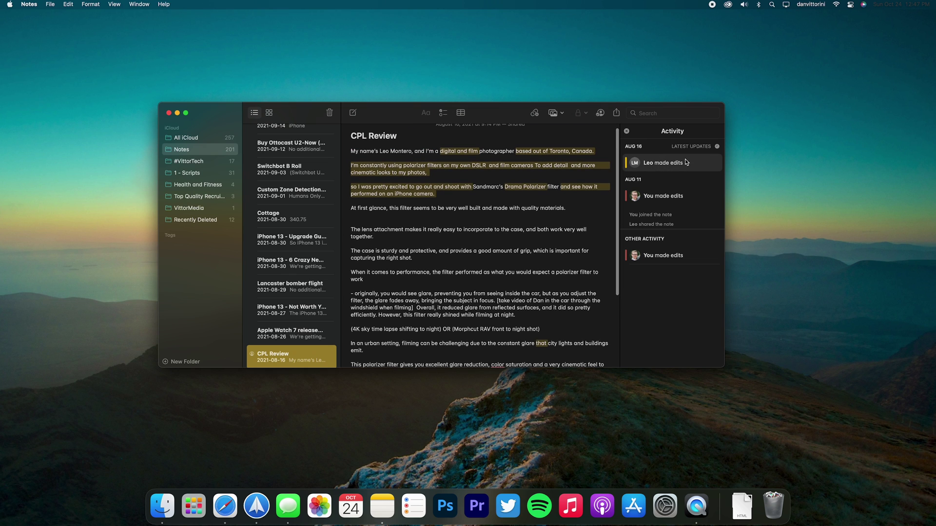
left_click(669, 196)
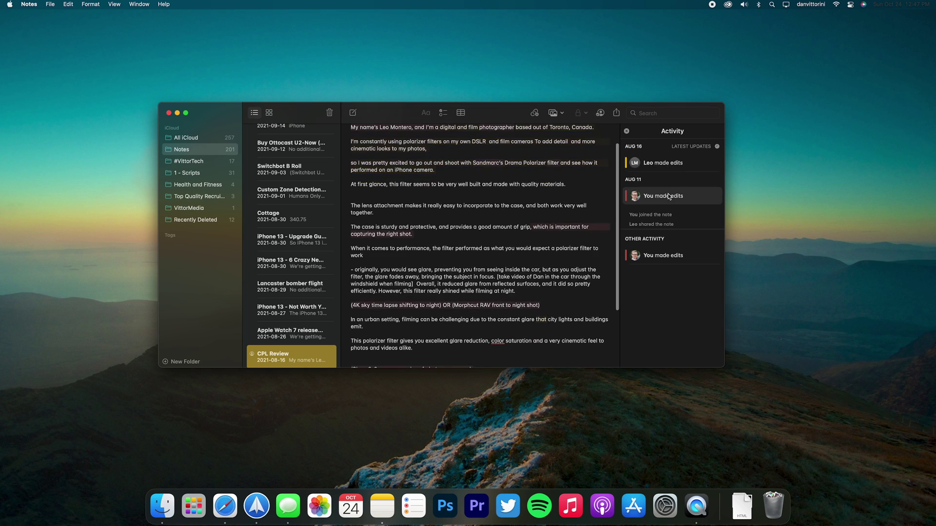
left_click(667, 257)
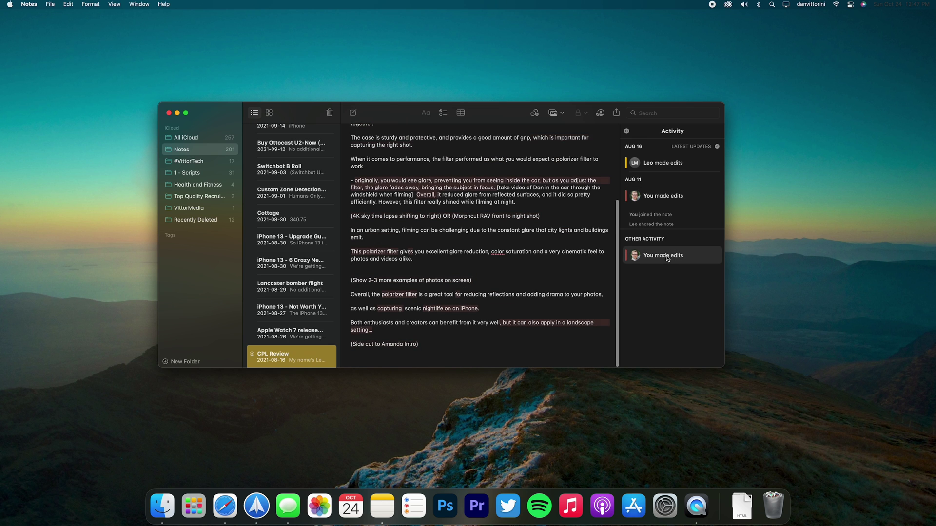
left_click(658, 166)
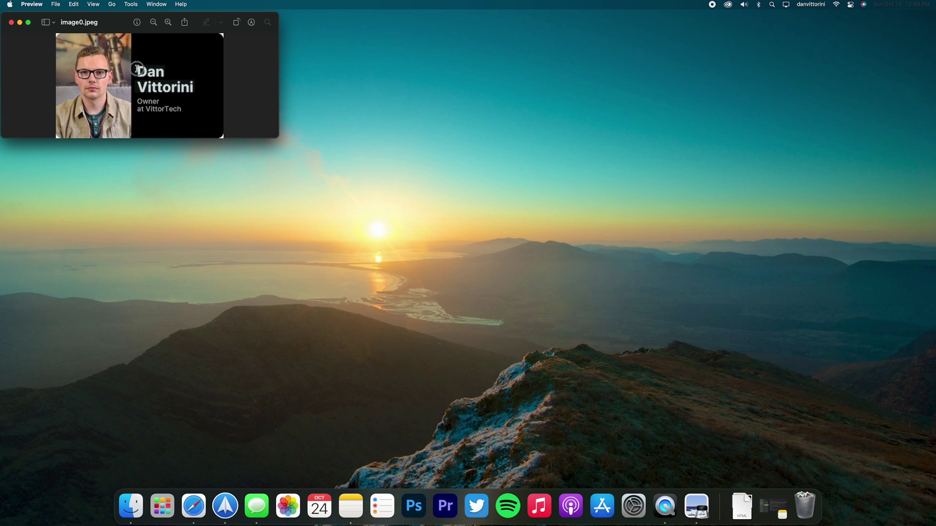
Drag the recognised name text out of image0.jpeg as a separate text item
left_click_drag(198, 93, 145, 73)
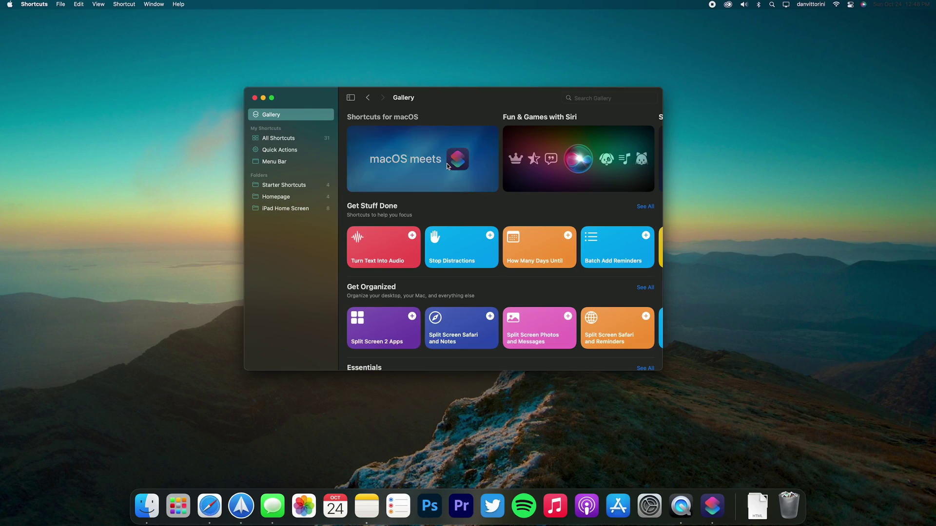
Open the Shortcuts for macOS collection in the Gallery and browse its shortcuts
left_click(446, 163)
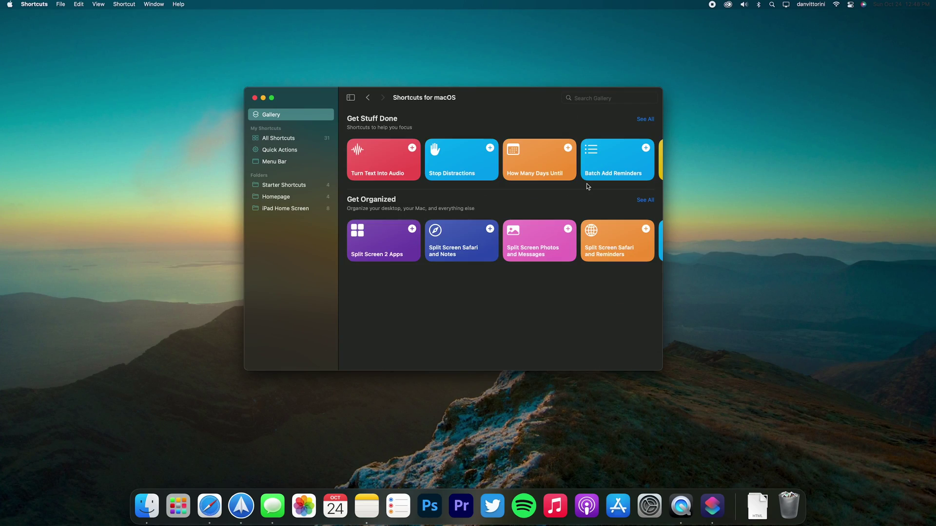
scroll(581, 231, "right", 5)
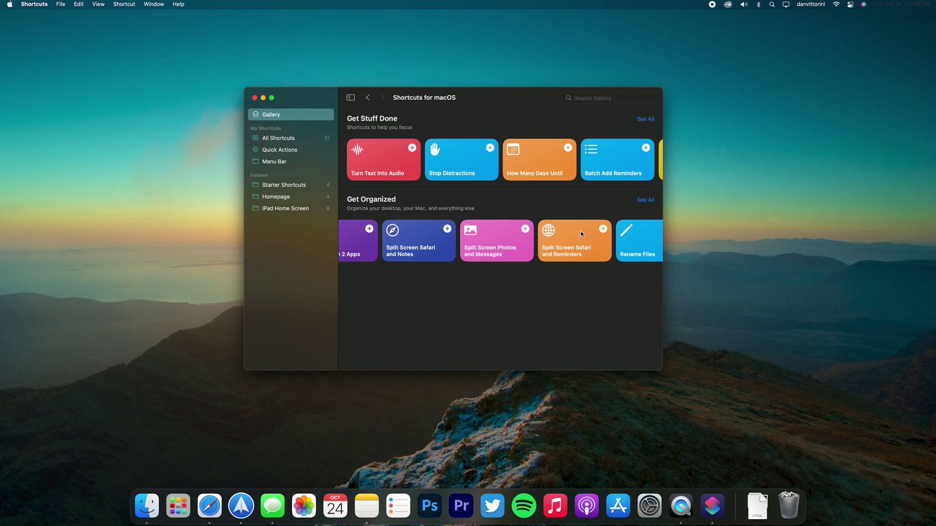
scroll(581, 231, "right", 2)
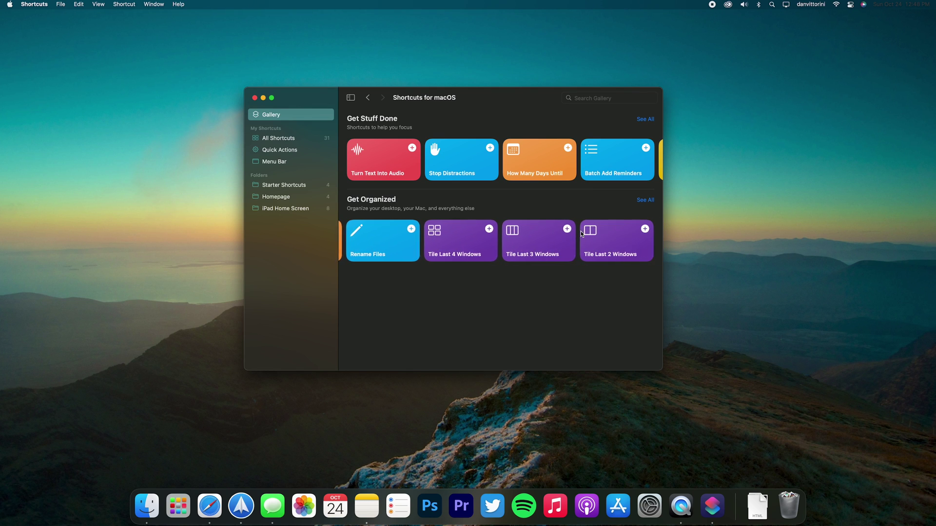
scroll(580, 231, "left", 6)
scroll(581, 231, "left", 1)
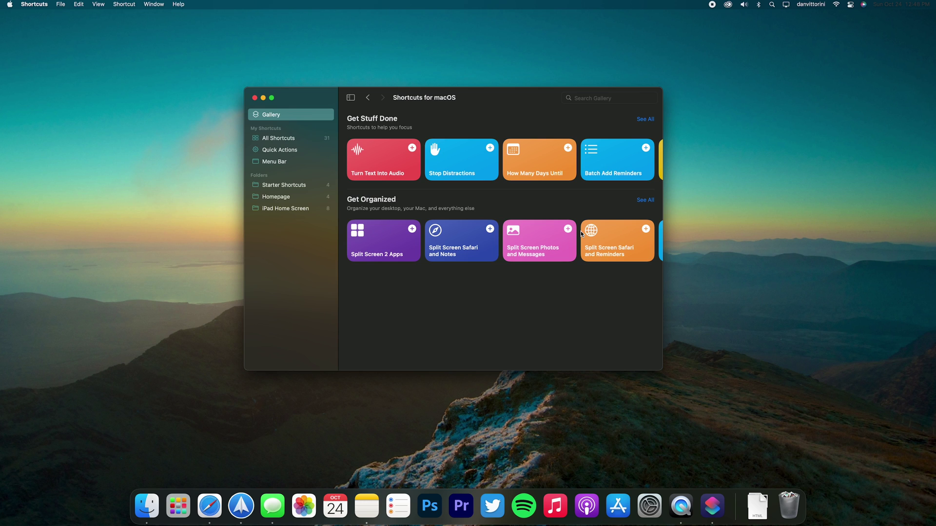
Add Split Screen 2 Apps with Safari as the first app and place it in Menu Bar
left_click(411, 229)
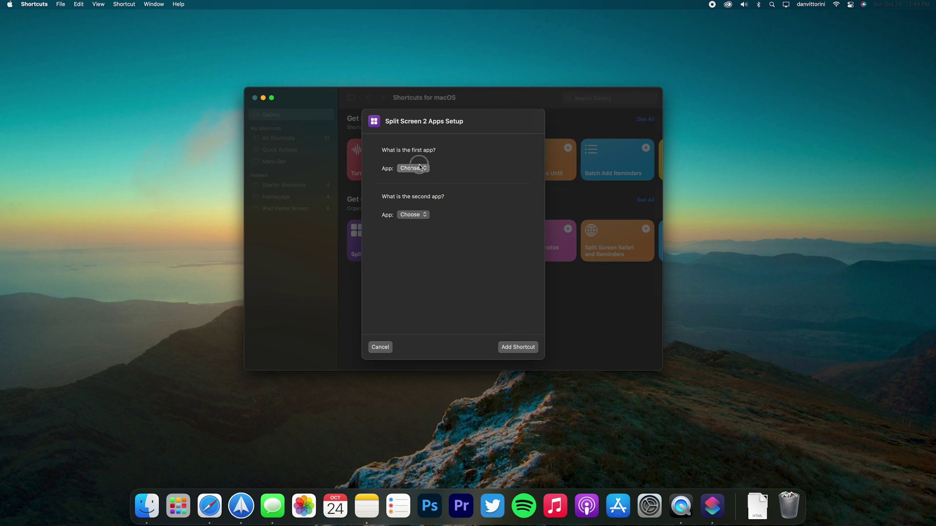
left_click(419, 167)
scroll(422, 250, "down", 5)
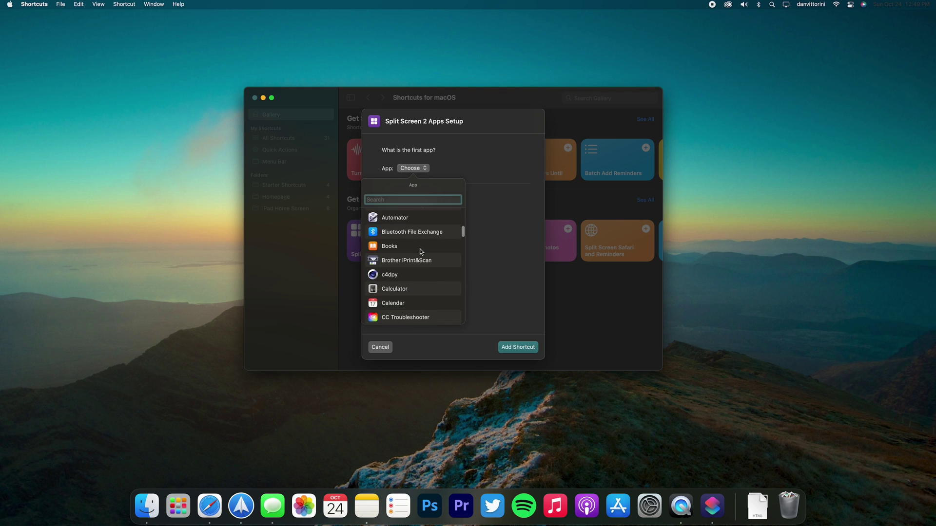
type("saf")
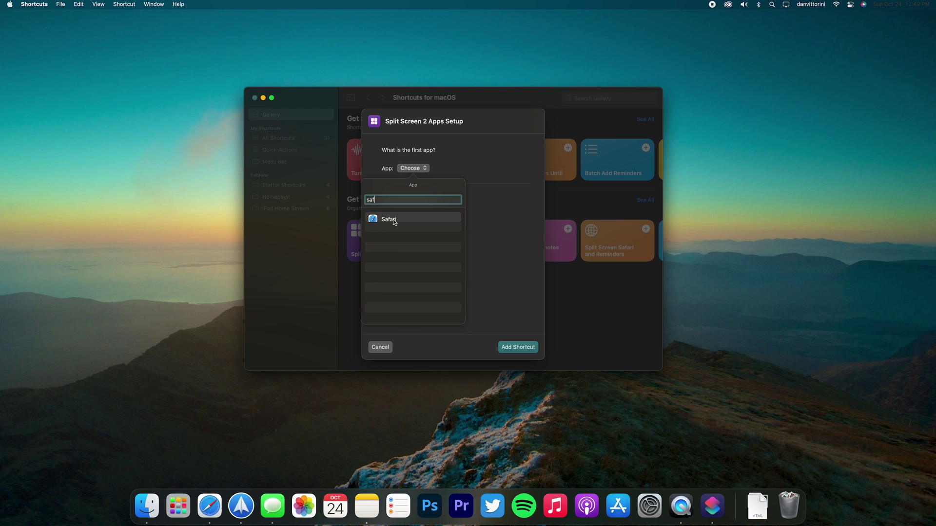
left_click(395, 220)
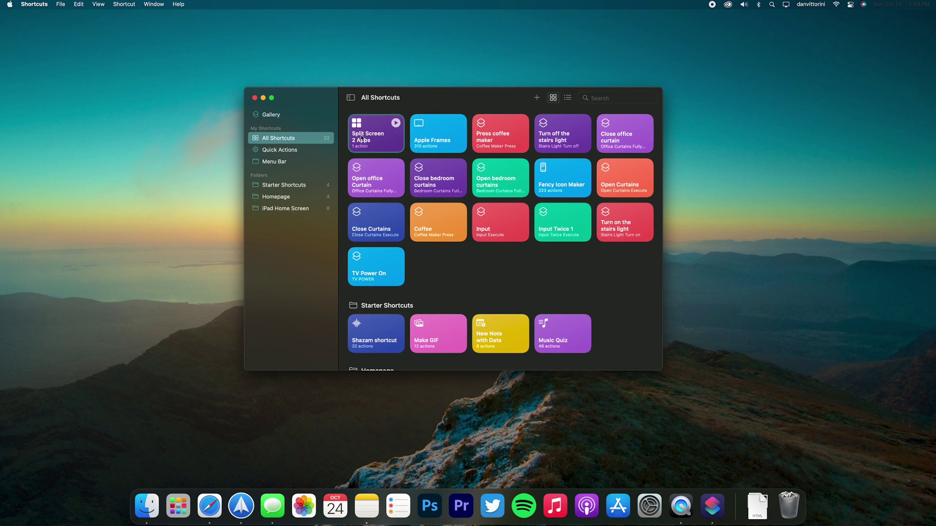
left_click_drag(375, 134, 306, 162)
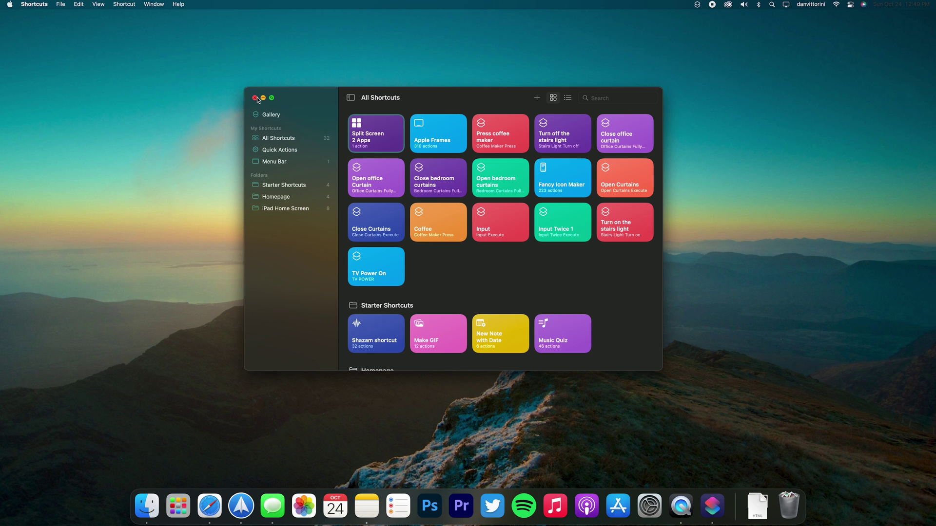
With Notes in front, run Split Screen 2 Apps to tile Safari beside Notes, then return to Shortcuts' desktop space
key("super+Tab")
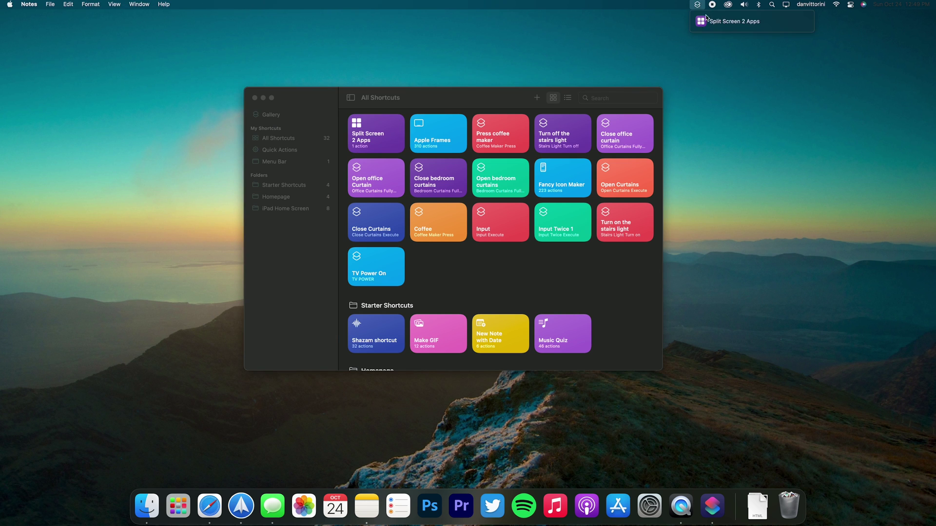
left_click(708, 21)
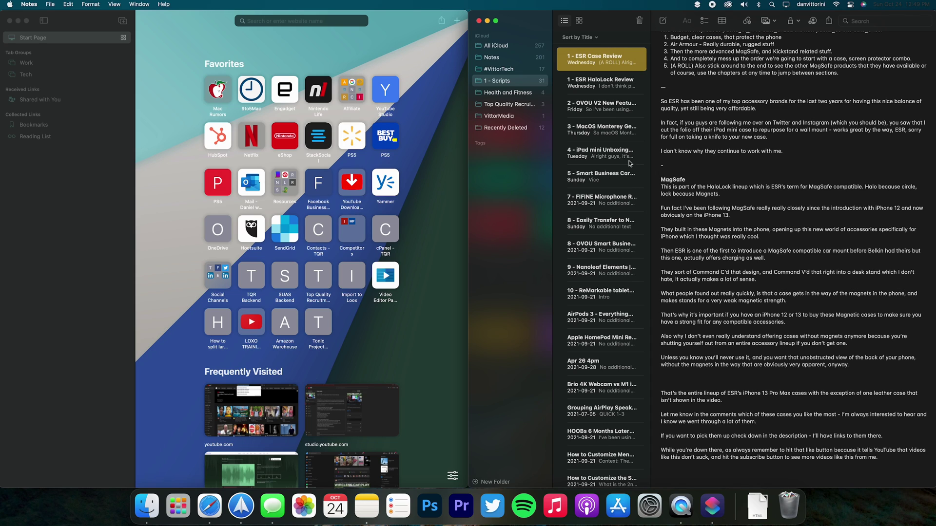
key("ctrl+Up")
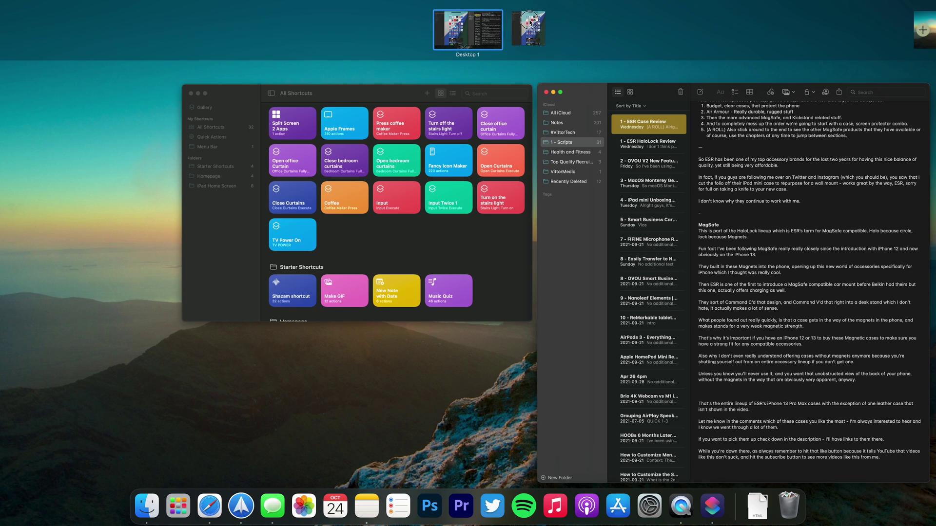
left_click(531, 26)
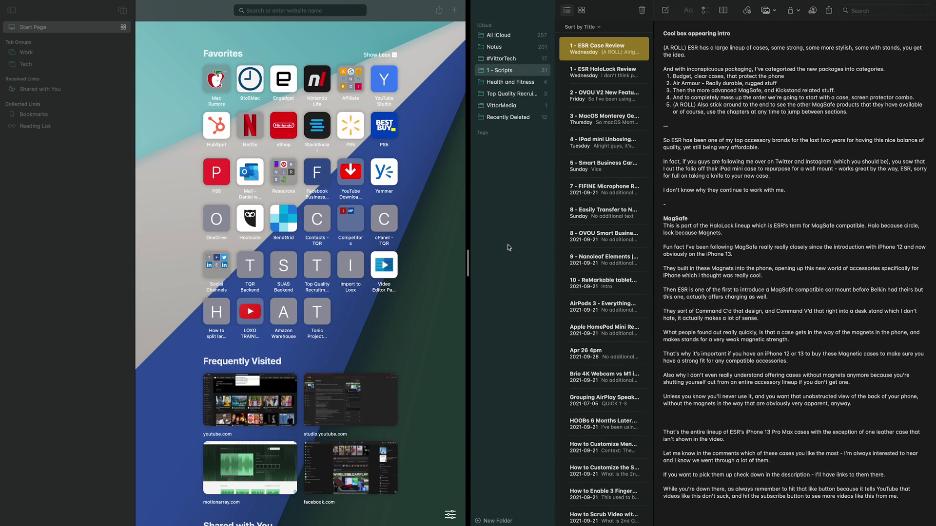
key("ctrl+Left")
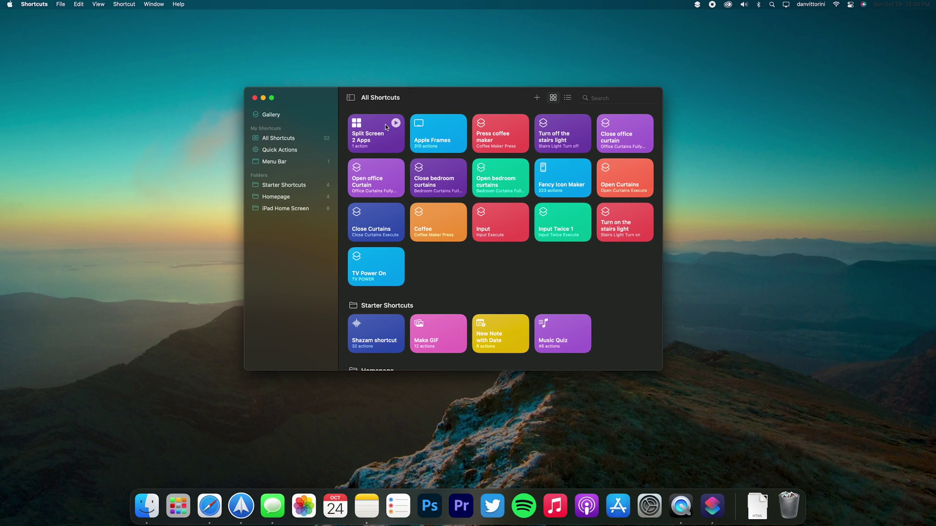